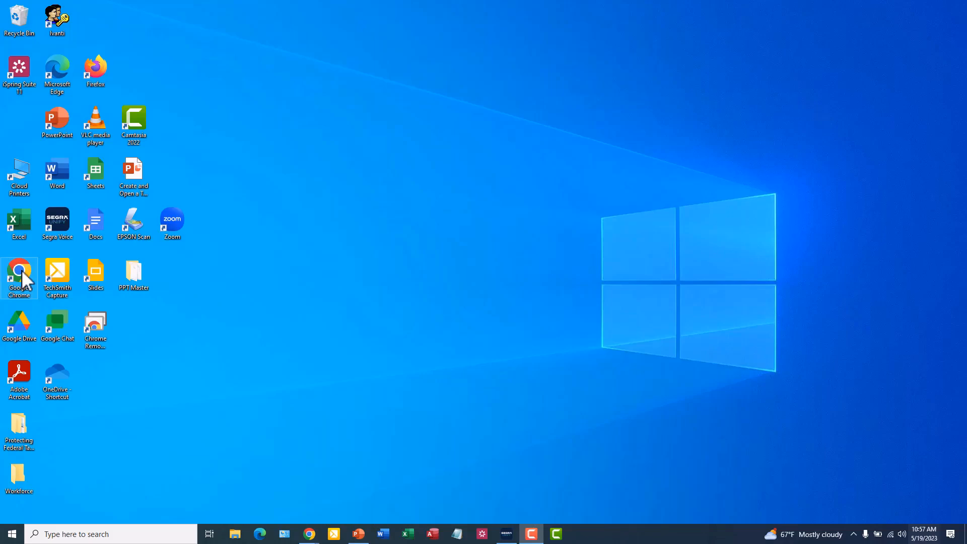
Step: Launch Chrome in a maximized window, go to Google Sheets and open the existing "Untitled spreadsheet"
{"action": "double_click", "coordinate": [21, 270]}
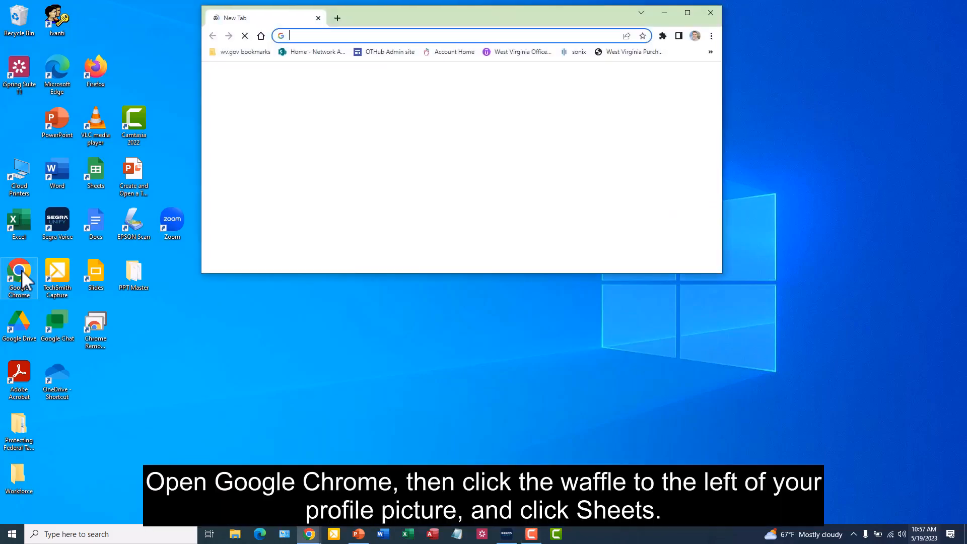
{"action": "left_click_drag", "start_coordinate": [452, 23], "coordinate": [452, 1]}
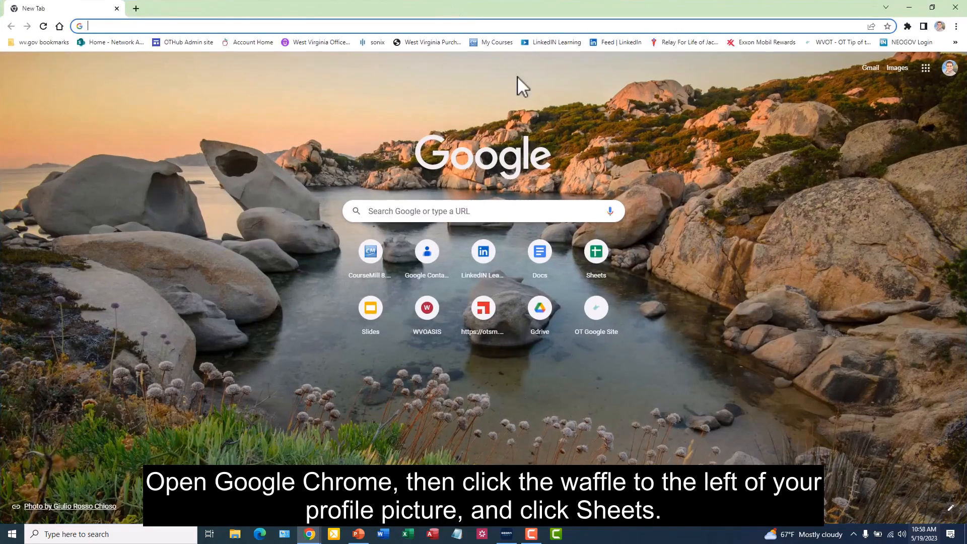
{"action": "left_click", "coordinate": [926, 69]}
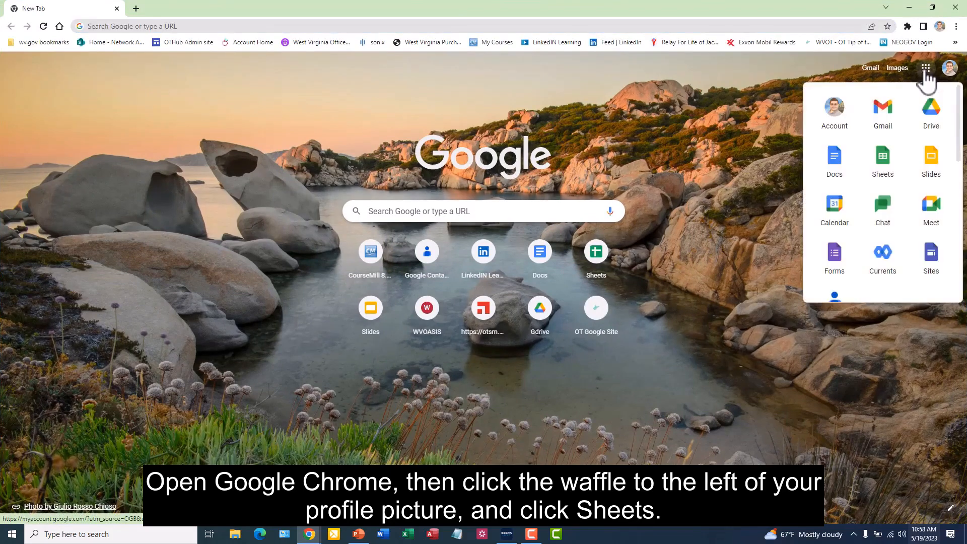
{"action": "left_click", "coordinate": [891, 174]}
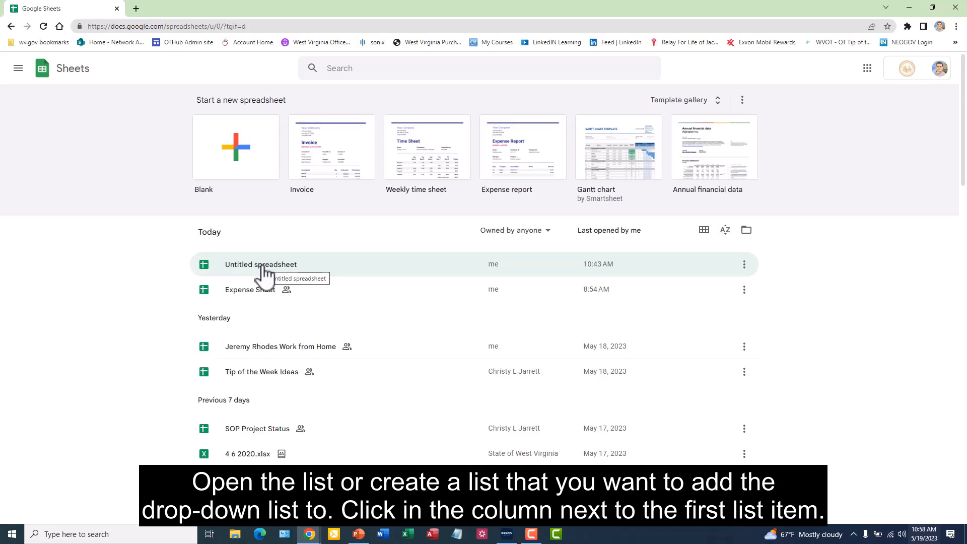
{"action": "left_click", "coordinate": [265, 275]}
Step: Insert a dropdown in cell B1 beside the first task and extend its range to Sheet1!B1:B4
{"action": "left_click", "coordinate": [135, 142]}
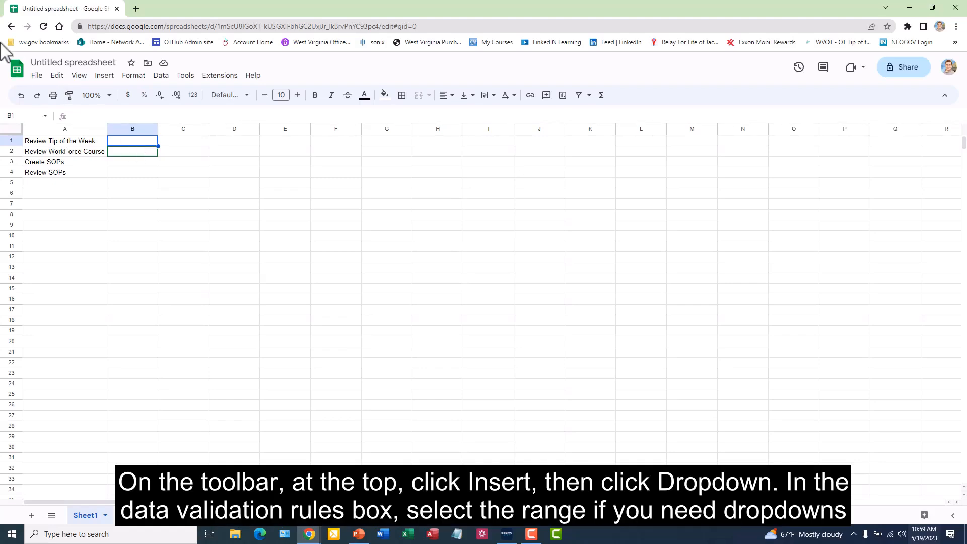
{"action": "left_click", "coordinate": [106, 79]}
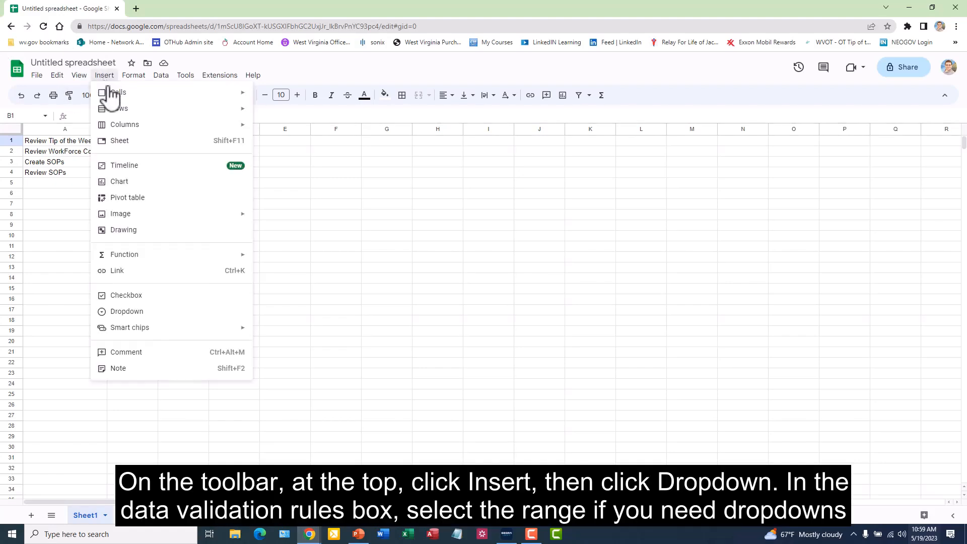
{"action": "left_click", "coordinate": [147, 315]}
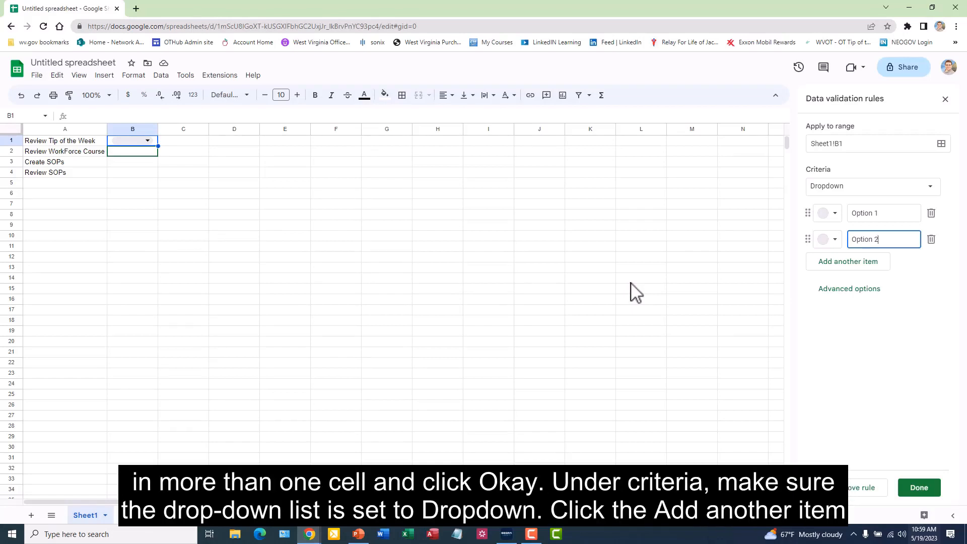
{"action": "left_click", "coordinate": [942, 144]}
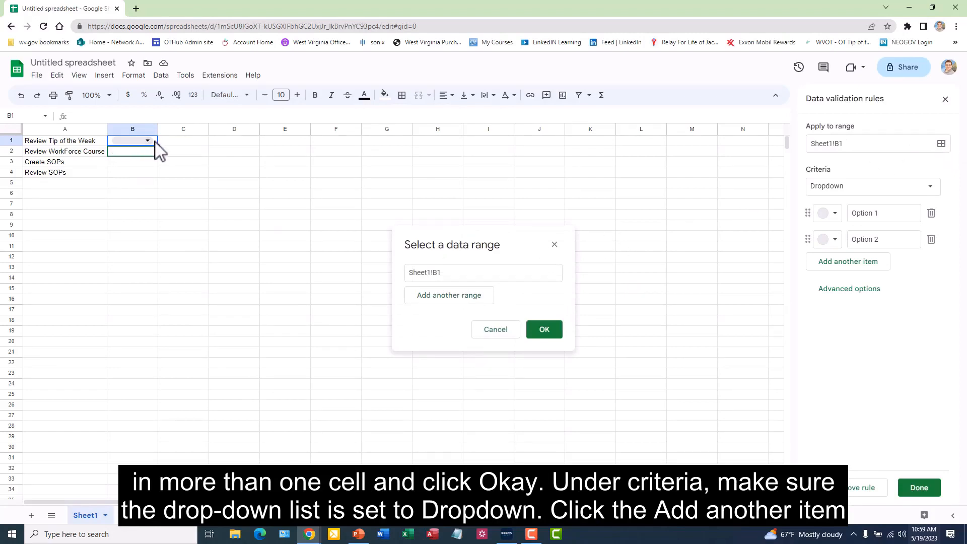
{"action": "left_click_drag", "start_coordinate": [155, 143], "coordinate": [156, 174]}
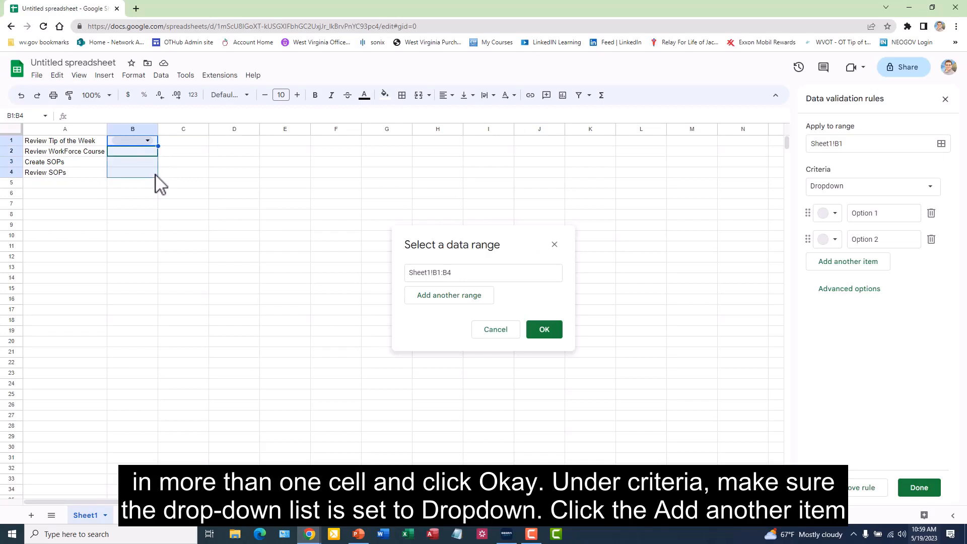
{"action": "left_click", "coordinate": [559, 336]}
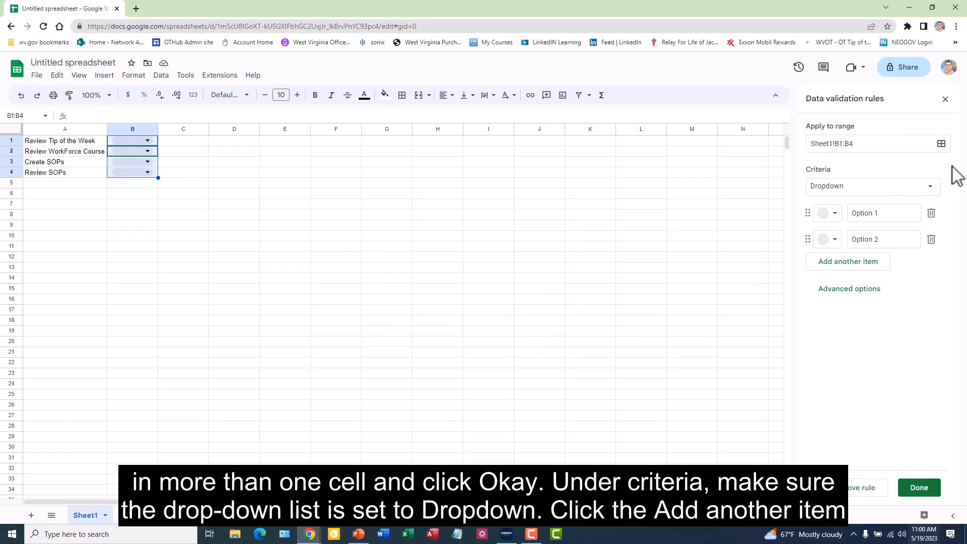
Step: Keep the validation criteria as Dropdown and add three more items below Option 2
{"action": "left_click", "coordinate": [876, 191]}
{"action": "left_click", "coordinate": [875, 193]}
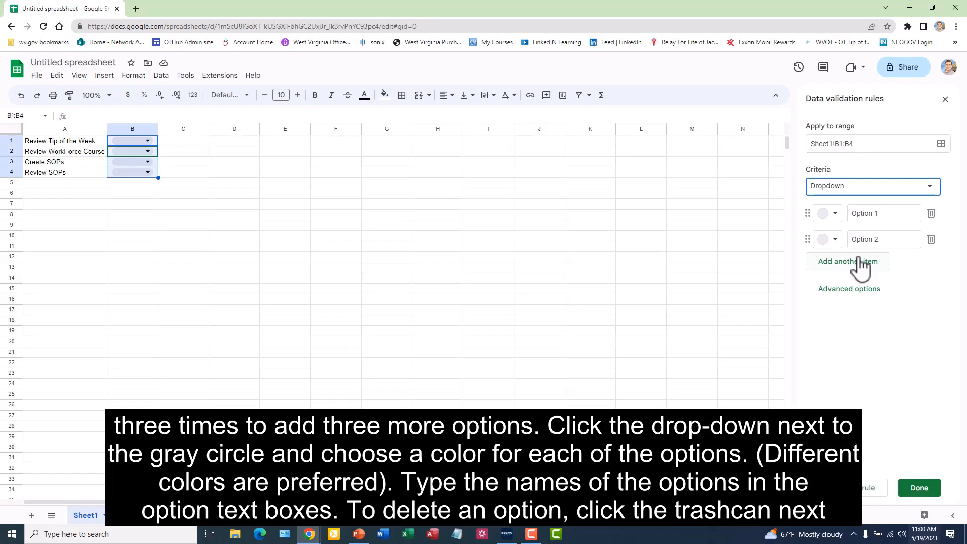
{"action": "left_click", "coordinate": [859, 266]}
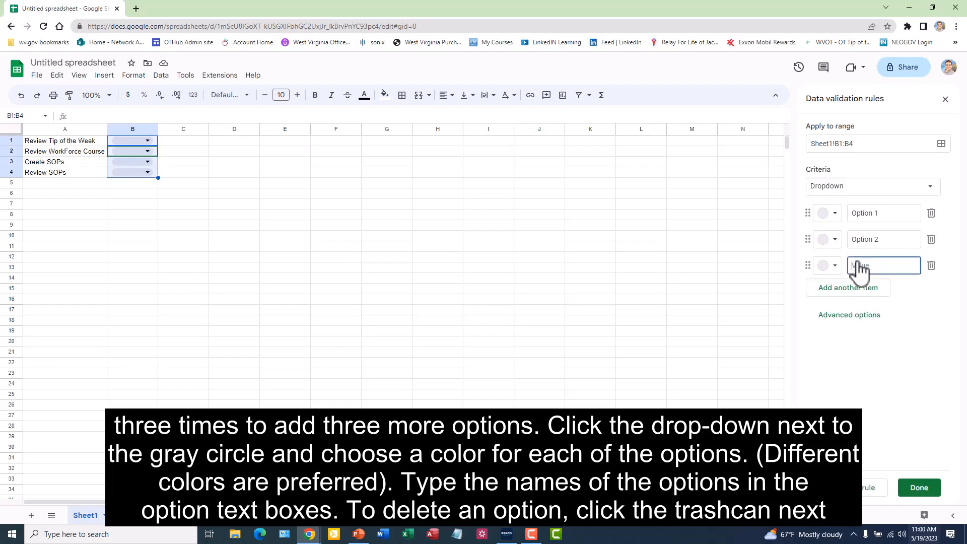
{"action": "left_click", "coordinate": [858, 296]}
{"action": "left_click", "coordinate": [856, 318]}
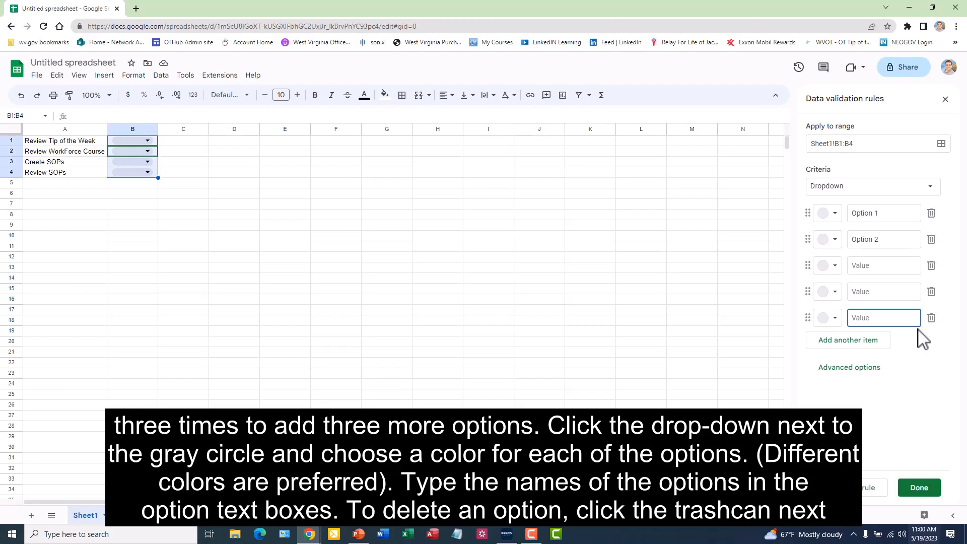
Step: Color the five dropdown items, in order, red, dark green, dark blue, light yellow and dark purple
{"action": "left_click", "coordinate": [835, 213]}
{"action": "left_click", "coordinate": [847, 268]}
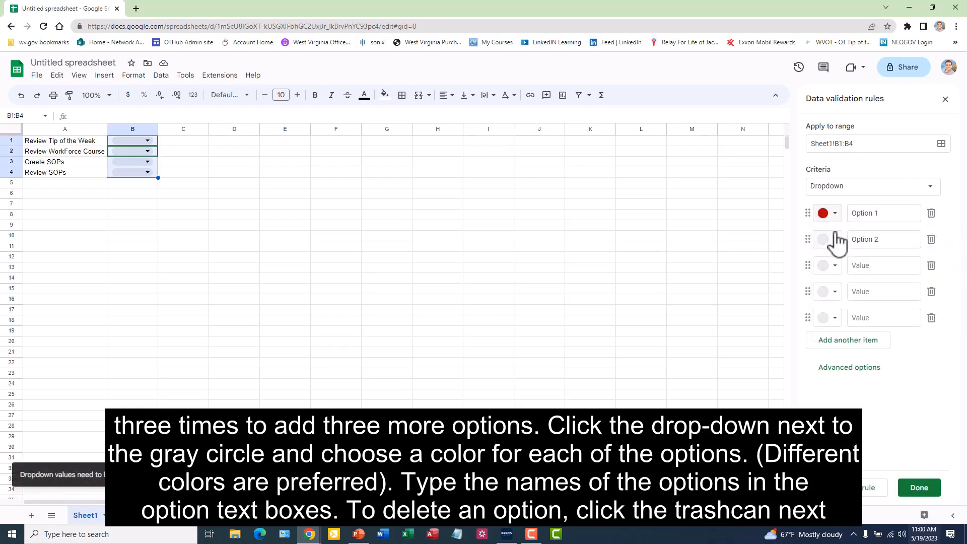
{"action": "left_click", "coordinate": [836, 240]}
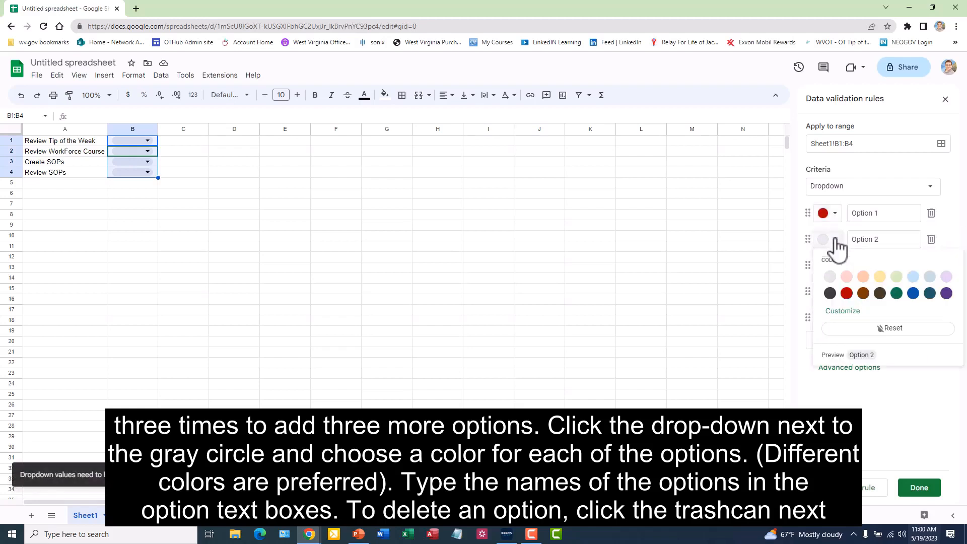
{"action": "left_click", "coordinate": [897, 294]}
{"action": "left_click", "coordinate": [836, 266]}
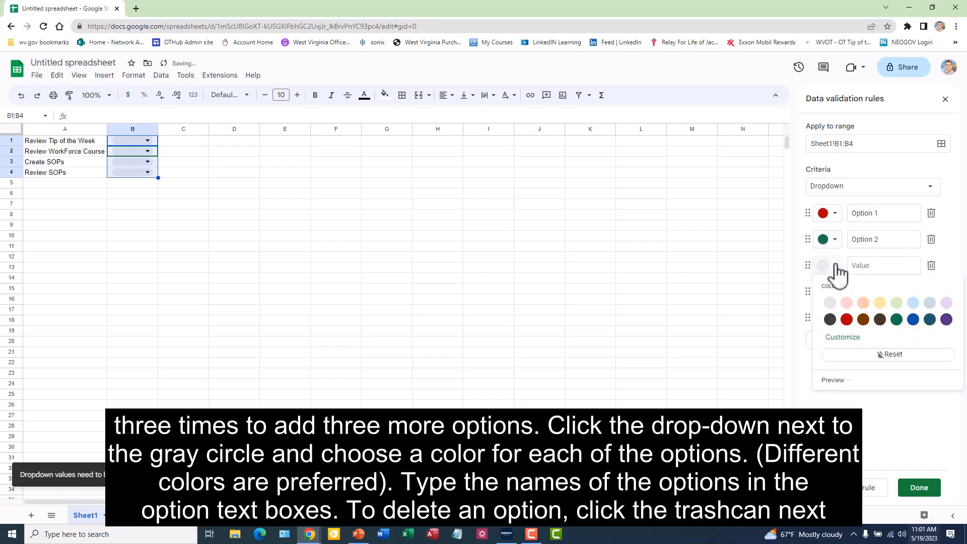
{"action": "left_click", "coordinate": [914, 320]}
{"action": "left_click", "coordinate": [836, 292]}
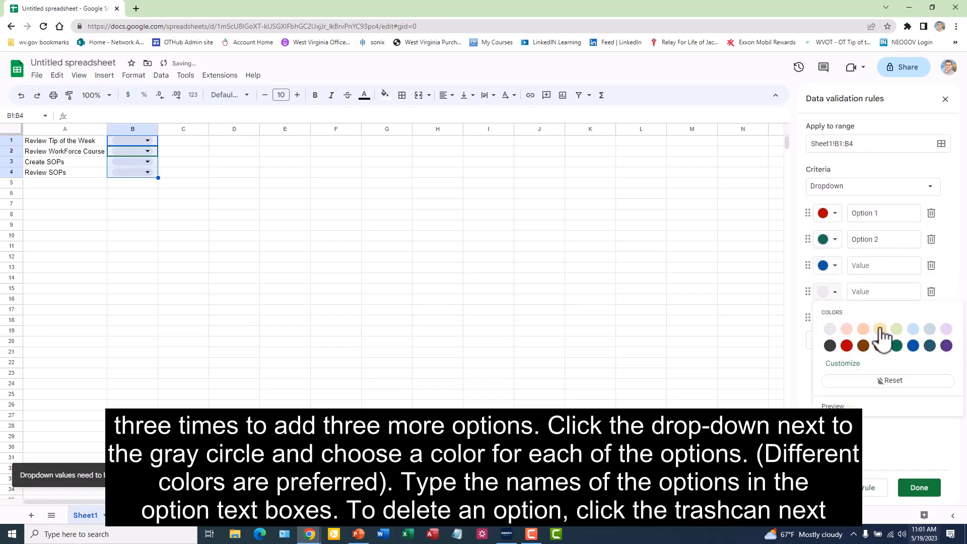
{"action": "left_click", "coordinate": [880, 325]}
{"action": "left_click", "coordinate": [836, 319]}
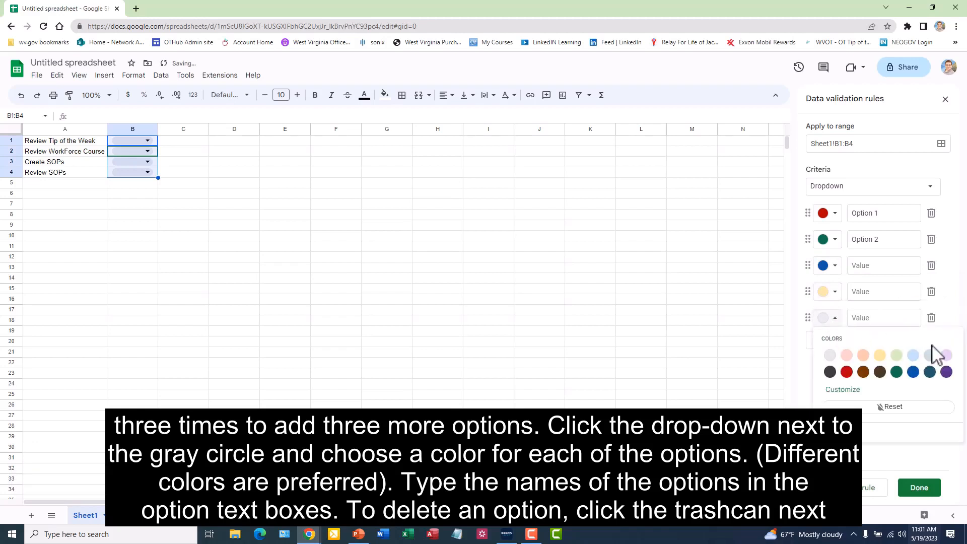
{"action": "left_click", "coordinate": [942, 373]}
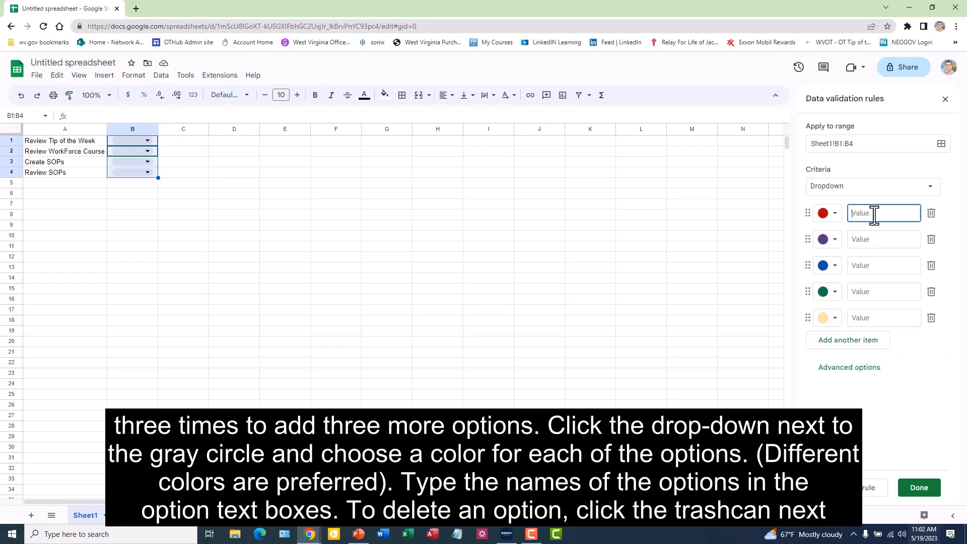
Step: Name the first dropdown item "Not Started" and the second "In progress"
{"action": "type", "text": "Not Started"}
{"action": "left_click", "coordinate": [872, 242]}
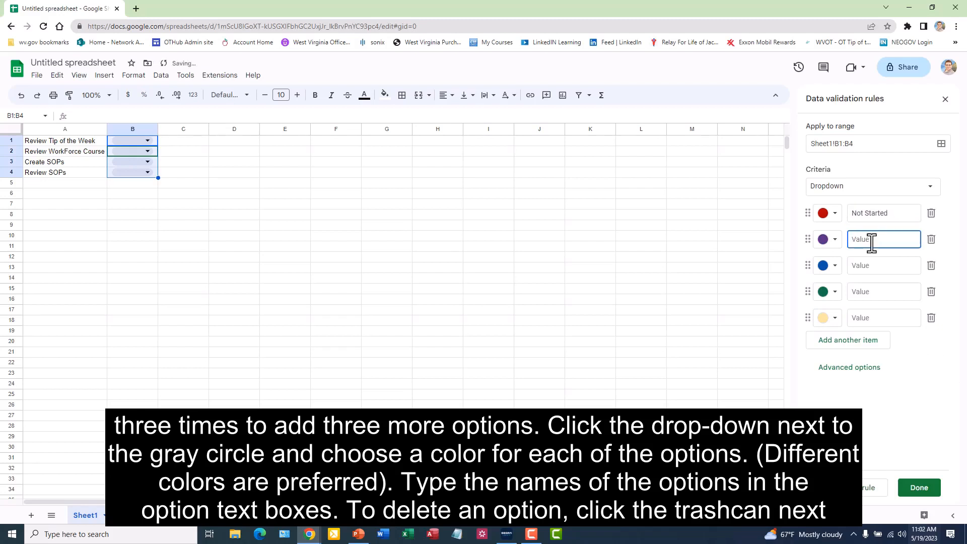
{"action": "type", "text": "Inprogress"}
Step: Name the third, fourth and fifth dropdown items "Deferred", "Needs Reviewed" and "Completed"
{"action": "left_click", "coordinate": [870, 266]}
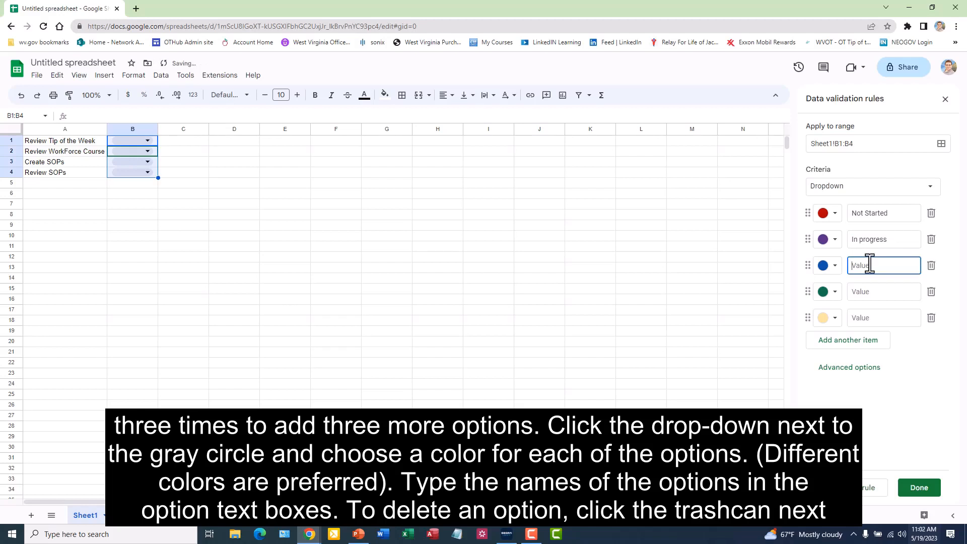
{"action": "type", "text": "D"}
{"action": "key", "text": "BackSpace"}
{"action": "type", "text": "Deferred"}
{"action": "left_click", "coordinate": [873, 295]}
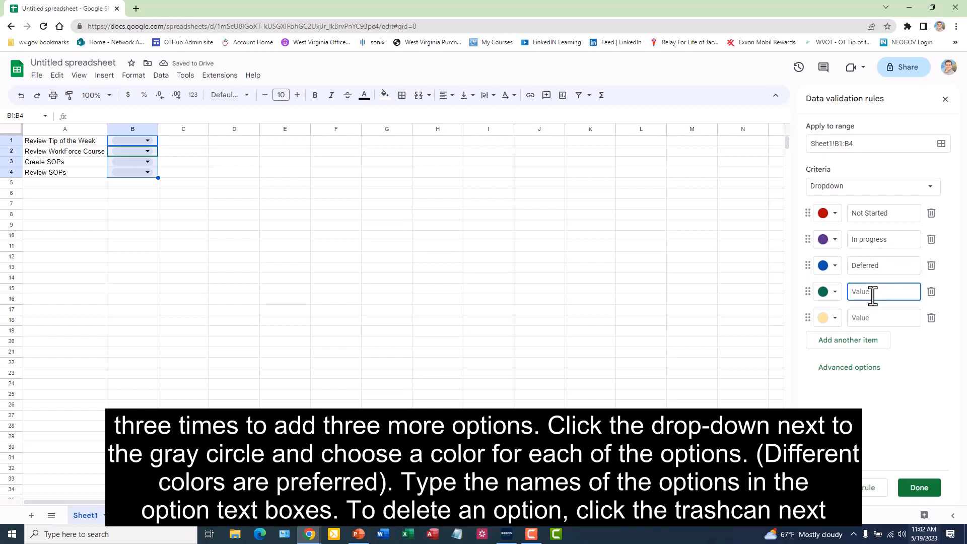
{"action": "type", "text": "Needs Reviewed"}
{"action": "left_click", "coordinate": [877, 315]}
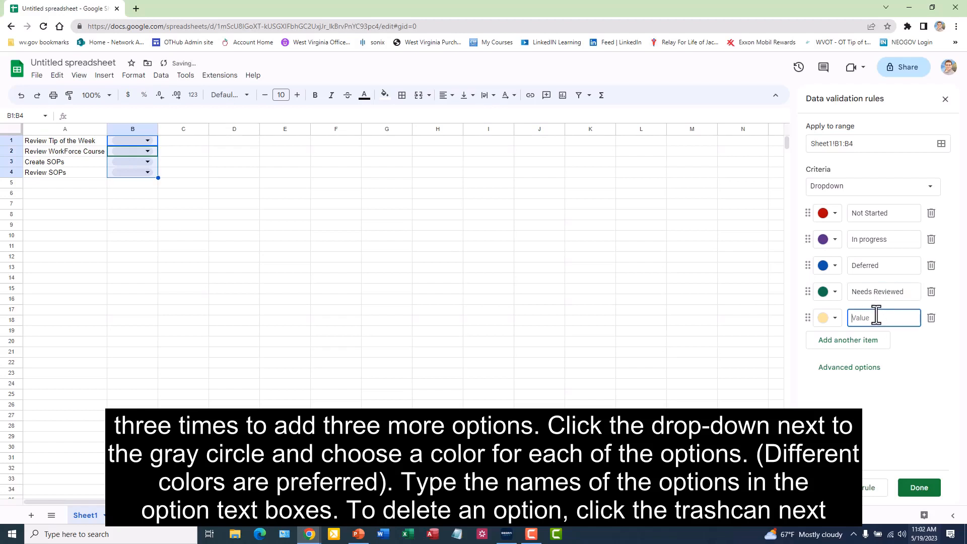
{"action": "type", "text": "Completed"}
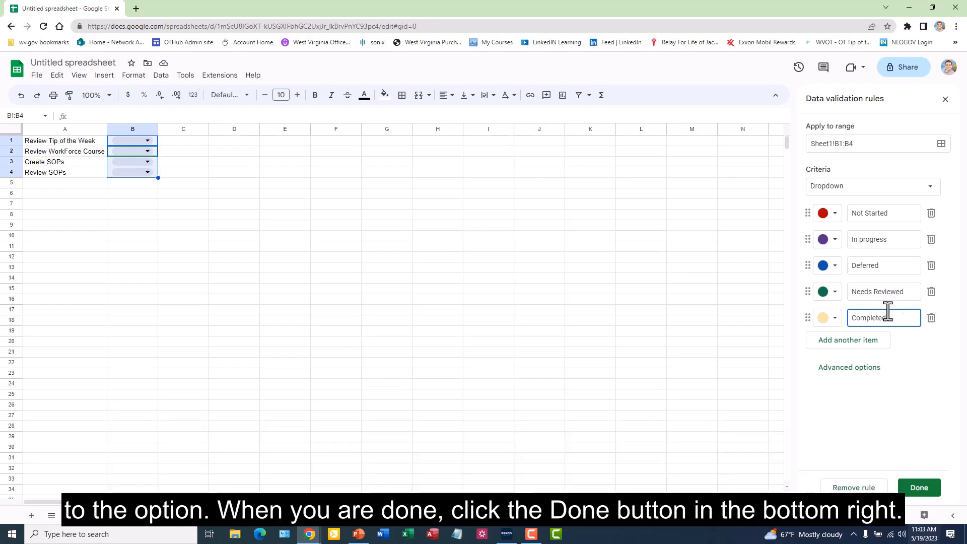
Step: Delete the "Needs Reviewed" item from the dropdown and save the validation rule
{"action": "left_click", "coordinate": [932, 292]}
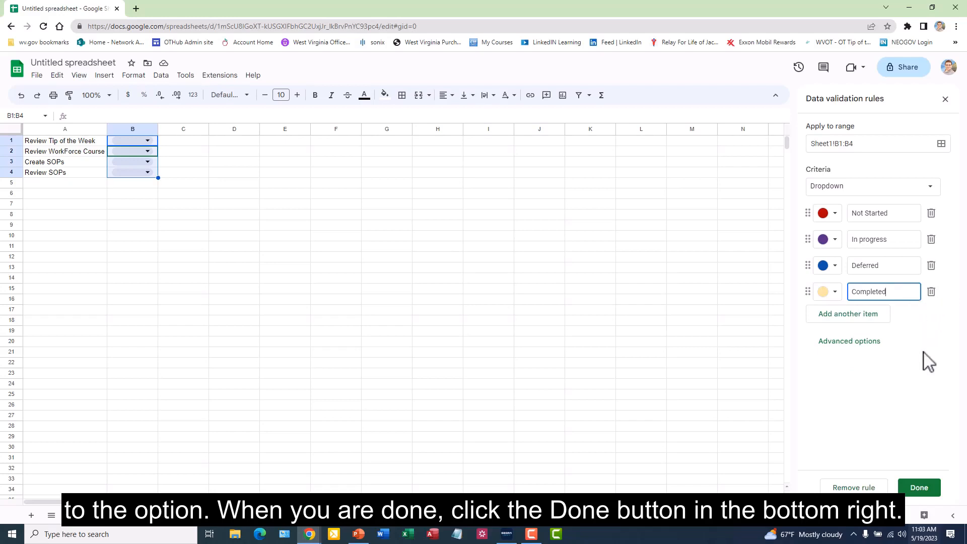
{"action": "left_click", "coordinate": [919, 489]}
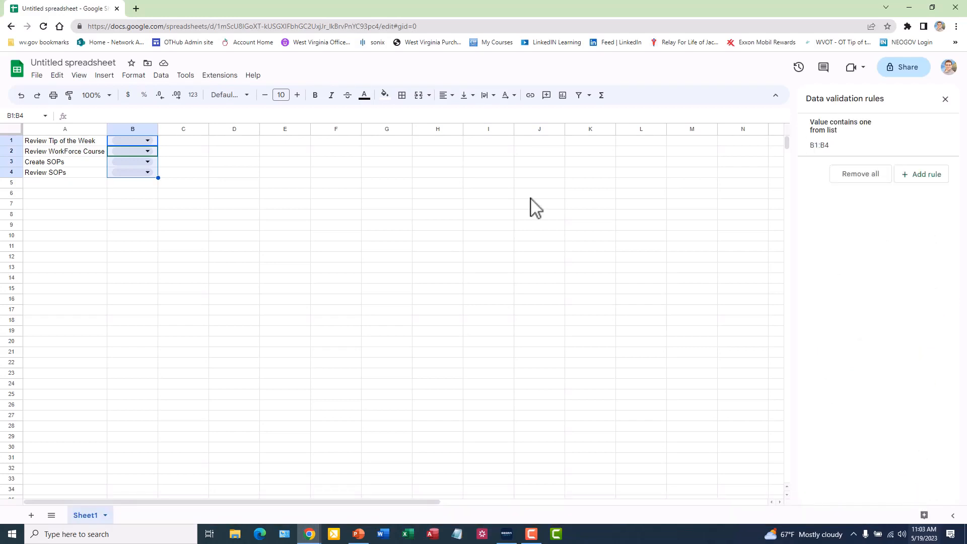
Step: Set the task statuses in B1 through B4 to Not Started, In progress, Deferred and Completed respectively
{"action": "left_click", "coordinate": [149, 142]}
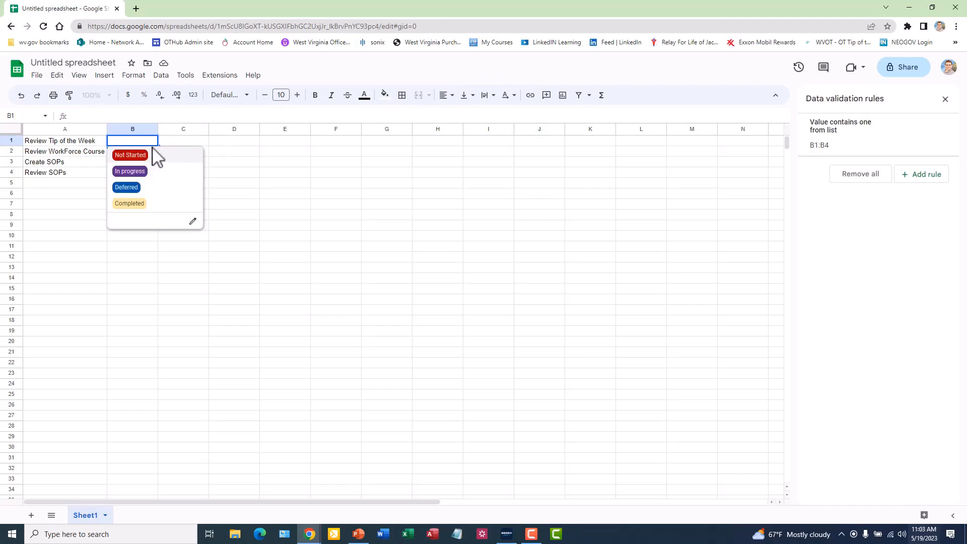
{"action": "left_click", "coordinate": [150, 158]}
{"action": "left_click", "coordinate": [148, 152]}
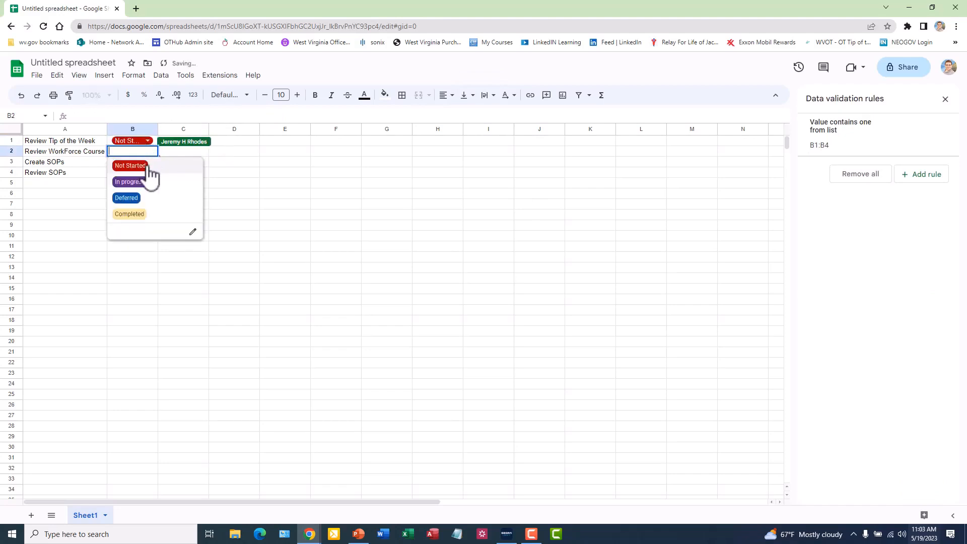
{"action": "left_click", "coordinate": [147, 182]}
{"action": "left_click", "coordinate": [148, 162]}
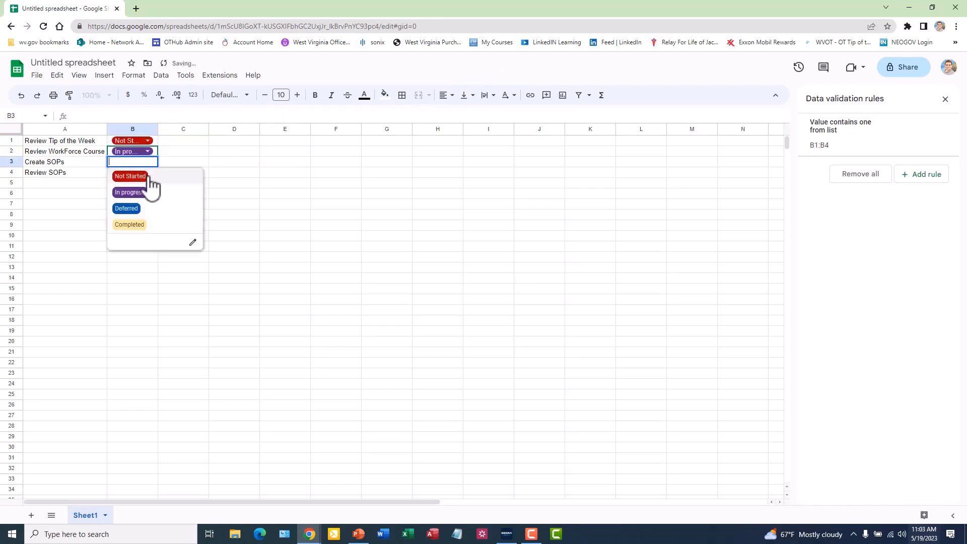
{"action": "left_click", "coordinate": [140, 208]}
{"action": "left_click", "coordinate": [148, 172]}
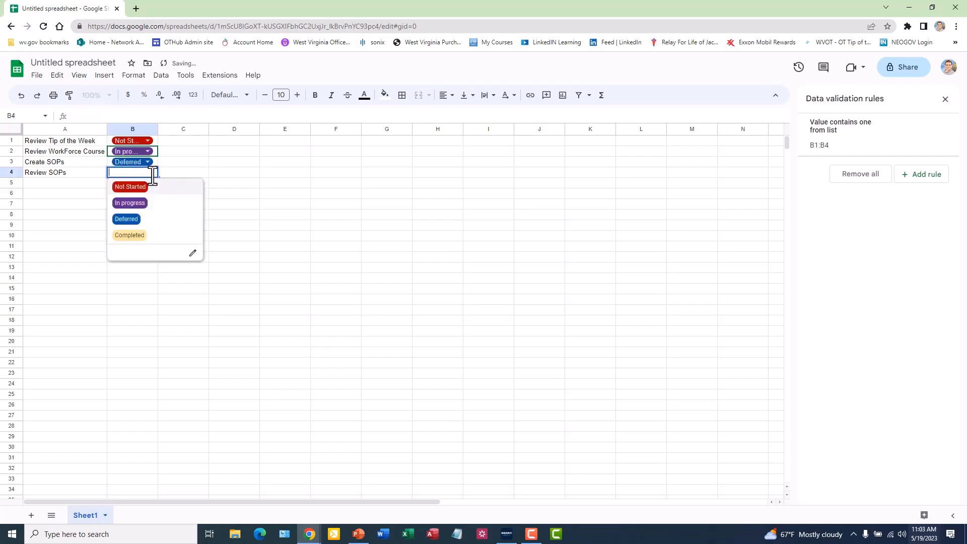
{"action": "left_click", "coordinate": [136, 235]}
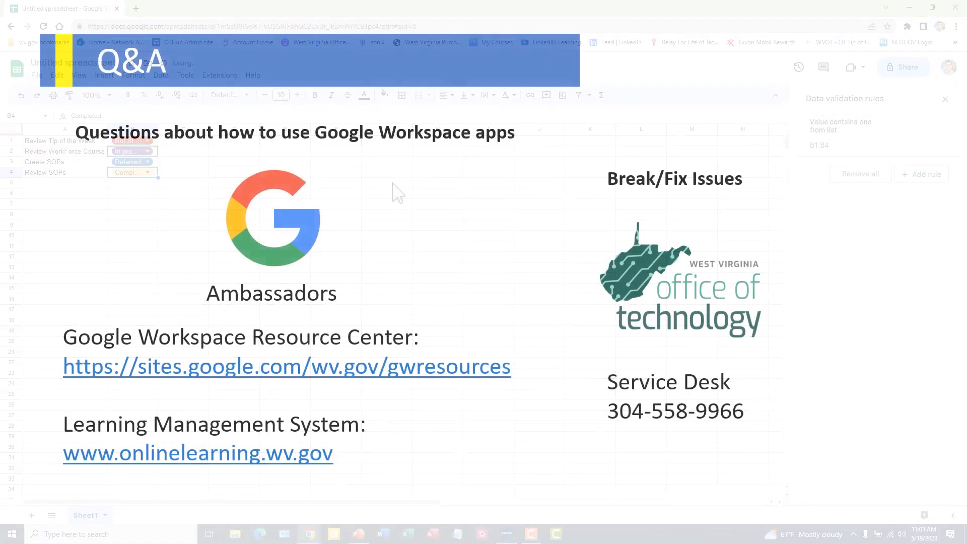